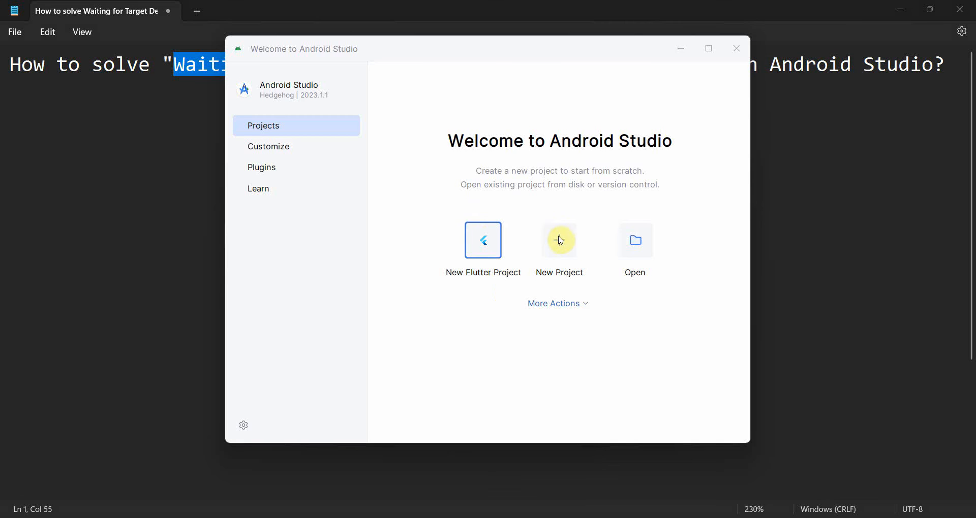
- Create a new Empty Views Activity project named "Fix Waiting for target to come online error"
left_click(559, 239)
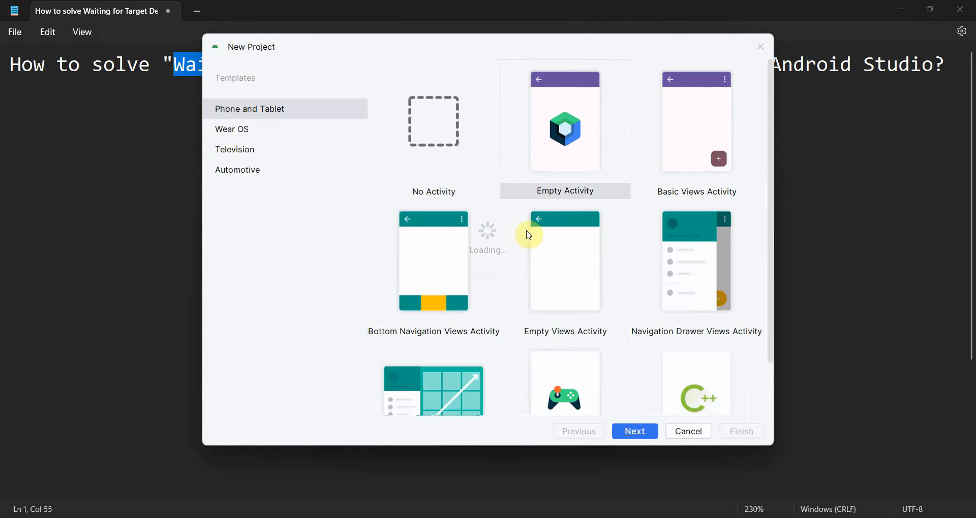
double_click(540, 237)
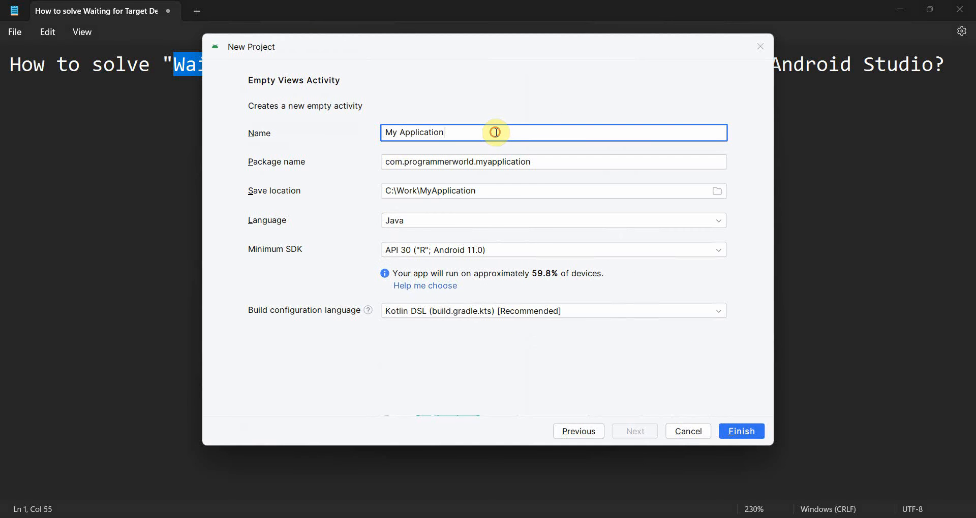
left_click_drag(495, 133, 290, 113)
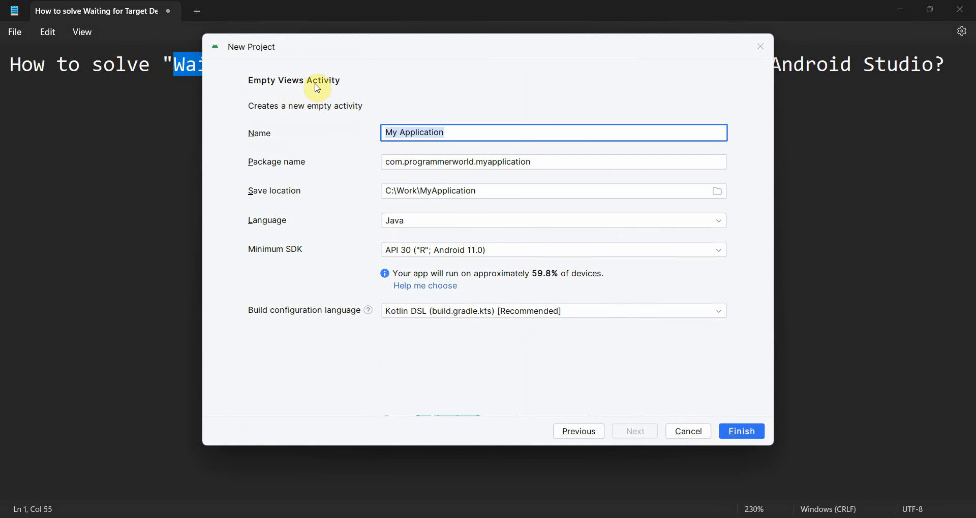
type("Fix W")
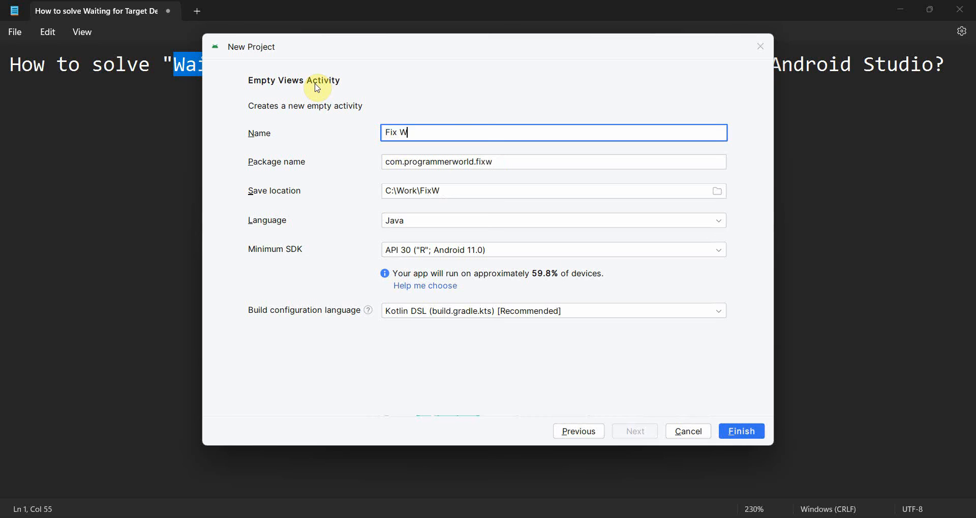
type("aiting for tar")
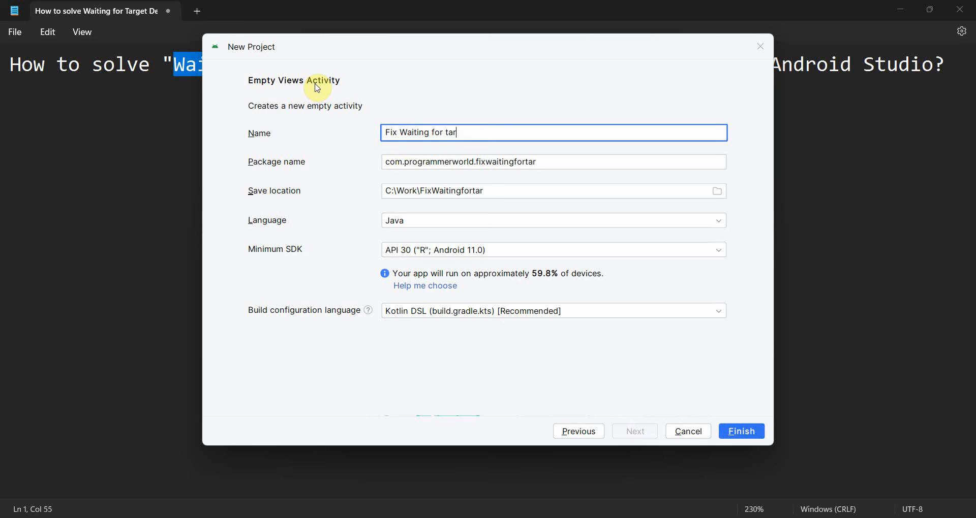
type("get to come")
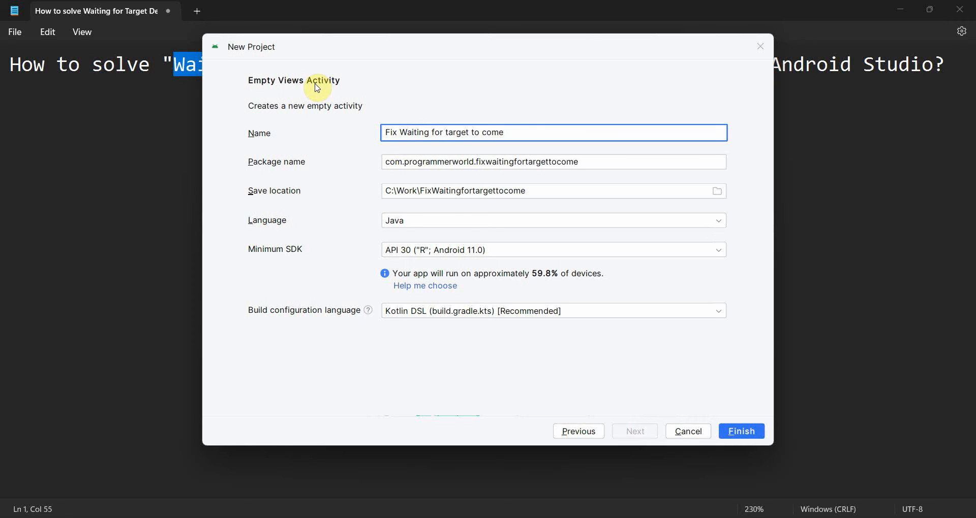
type(" online error")
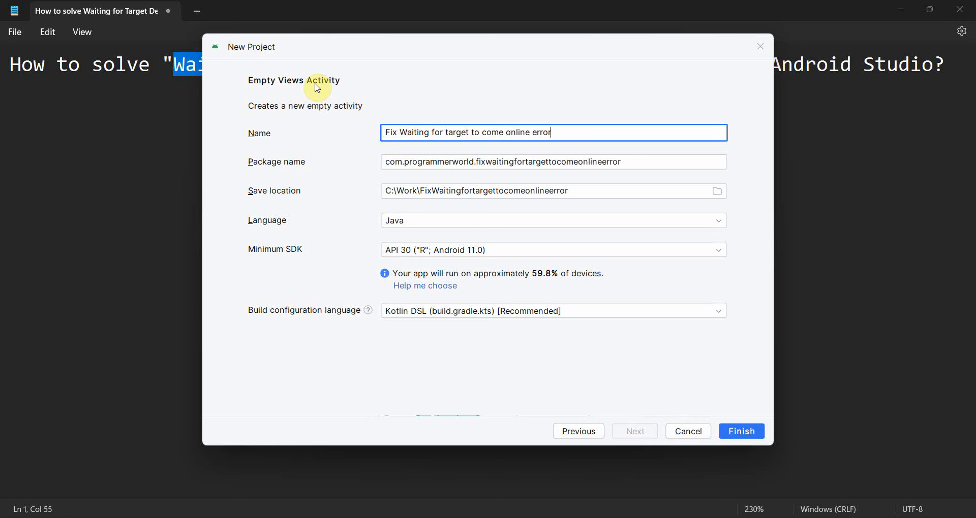
left_click(747, 431)
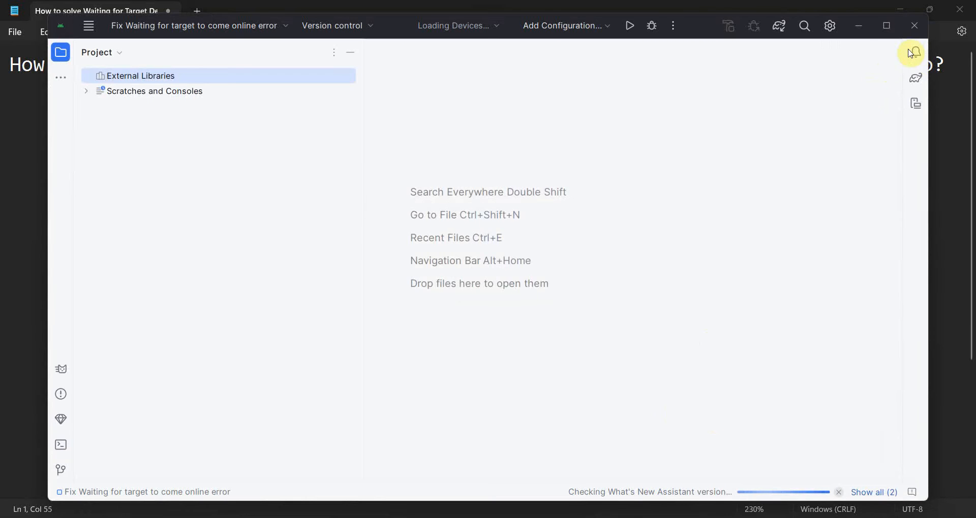
- Switch to the Notepad note and highlight the phrase "Waiting for Target Device to Come Online" in its heading
left_click(807, 5)
left_click(303, 66)
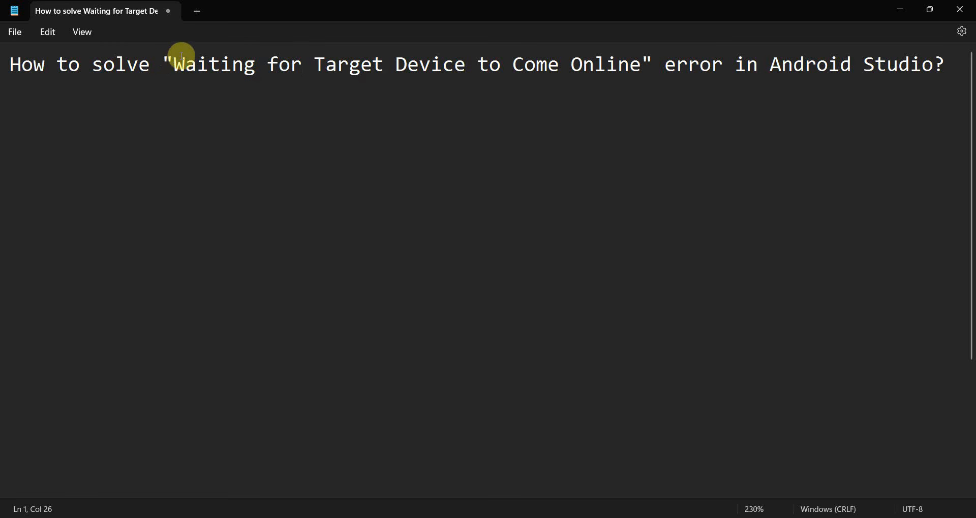
left_click_drag(172, 60, 639, 59)
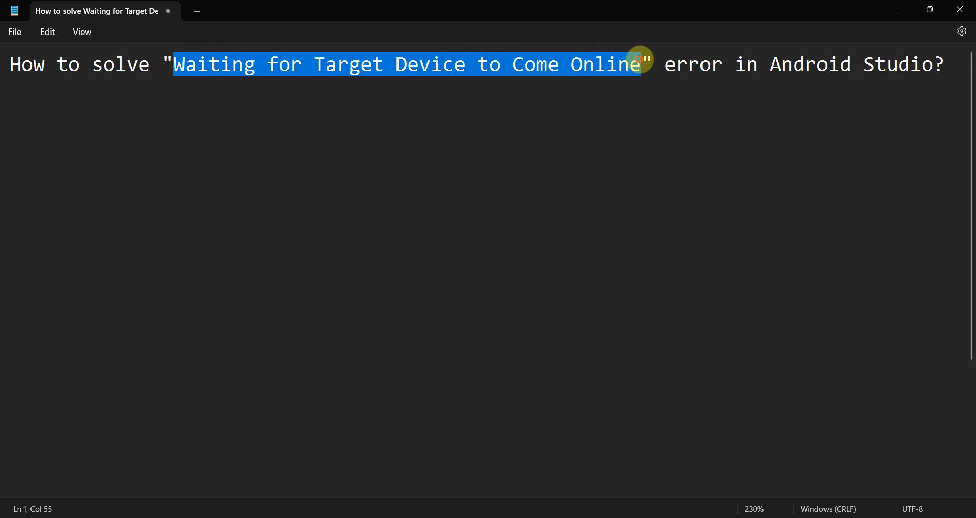
left_click(610, 112)
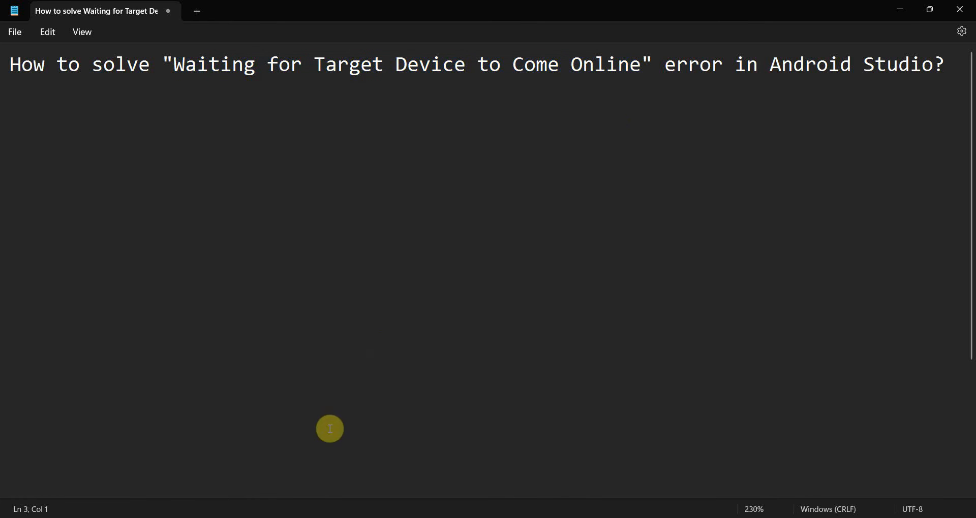
- Return to Android Studio, maximize its window and narrow the project tree to widen the code editor
left_click(228, 517)
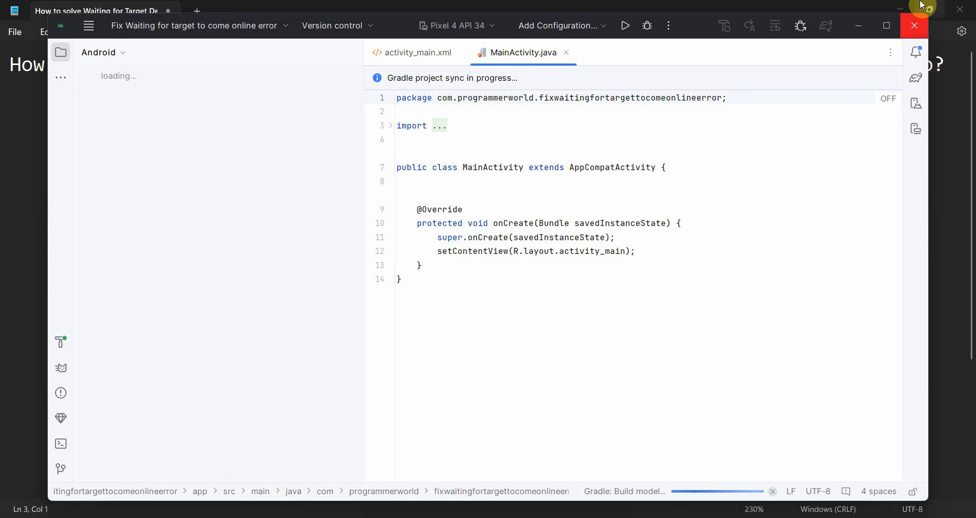
left_click(886, 25)
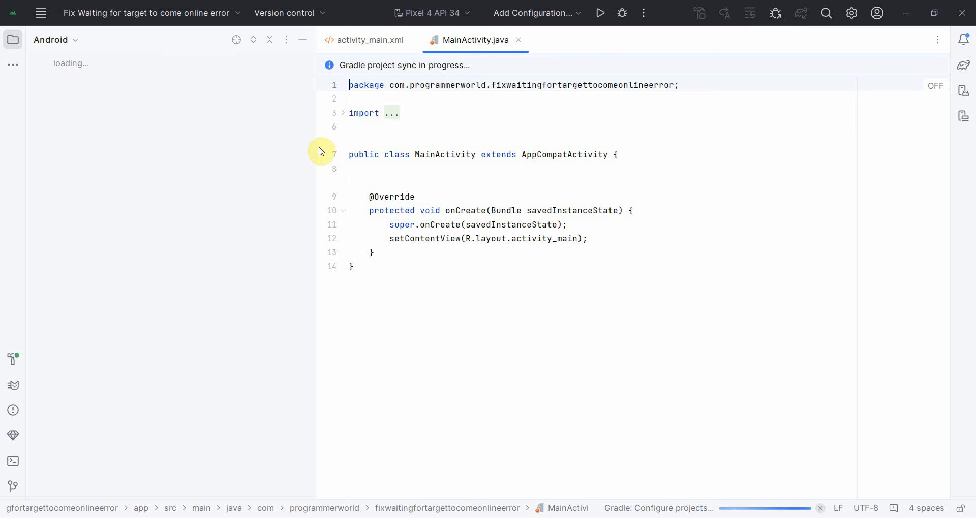
left_click_drag(321, 151, 218, 149)
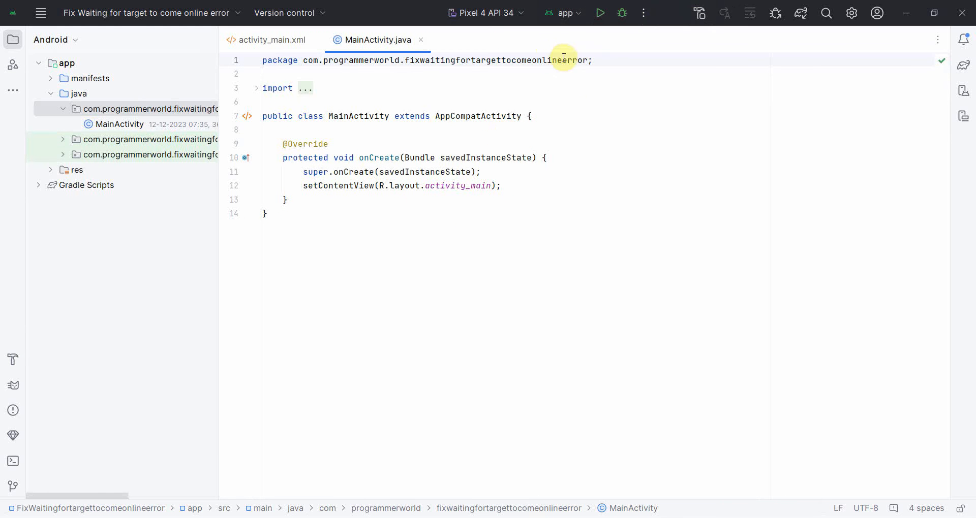
- Check the activity_main.xml layout, and run the app on Pixel 4 API 34 with the running emulator shown
left_click(251, 40)
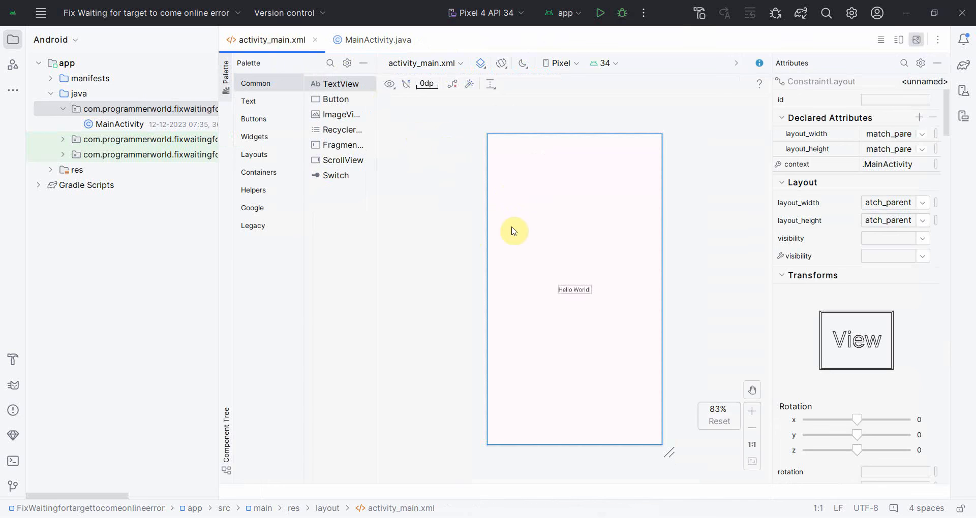
left_click(391, 39)
left_click(599, 12)
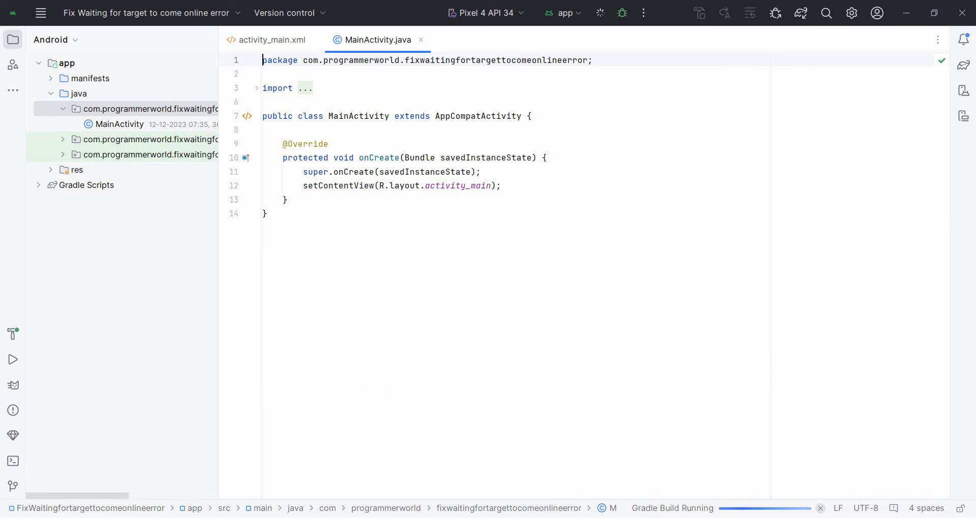
left_click(457, 387)
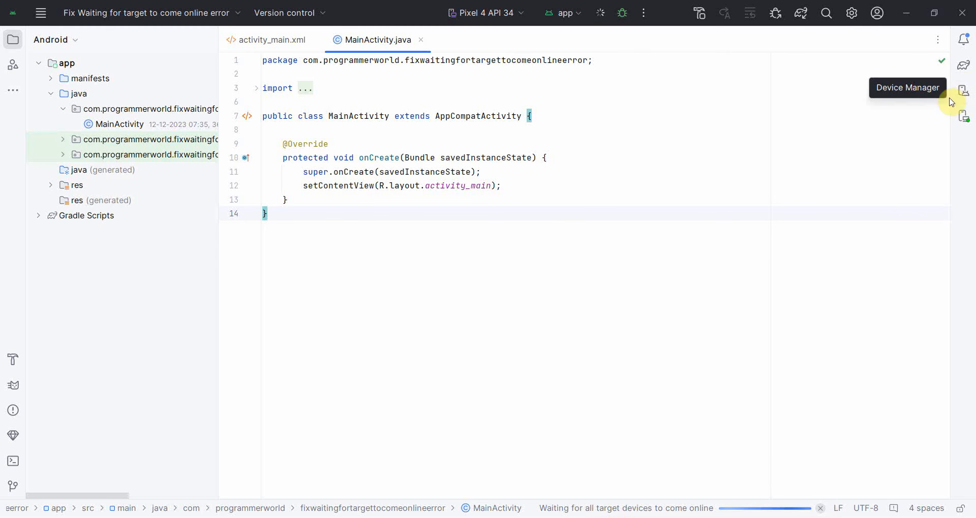
left_click(965, 117)
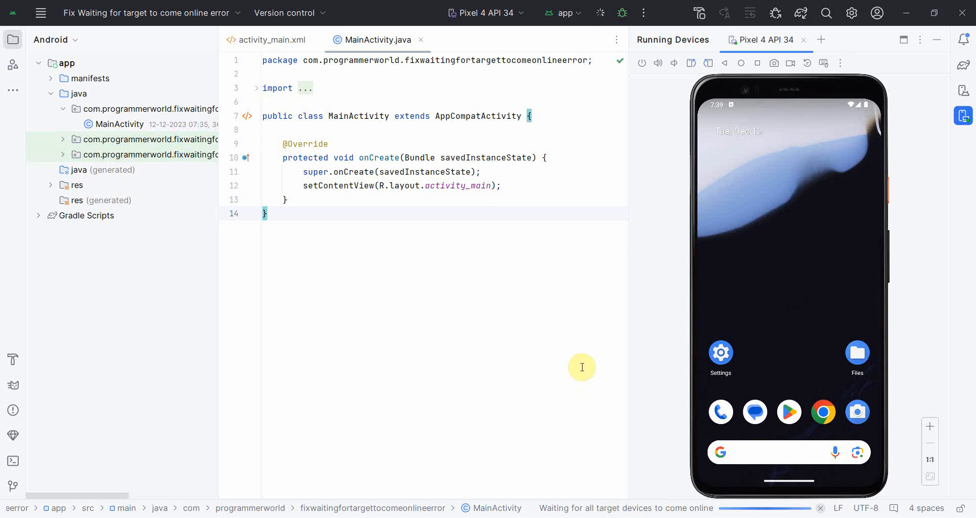
- Try to wipe the user data of the Pixel 4 API 34 virtual device
left_click(964, 89)
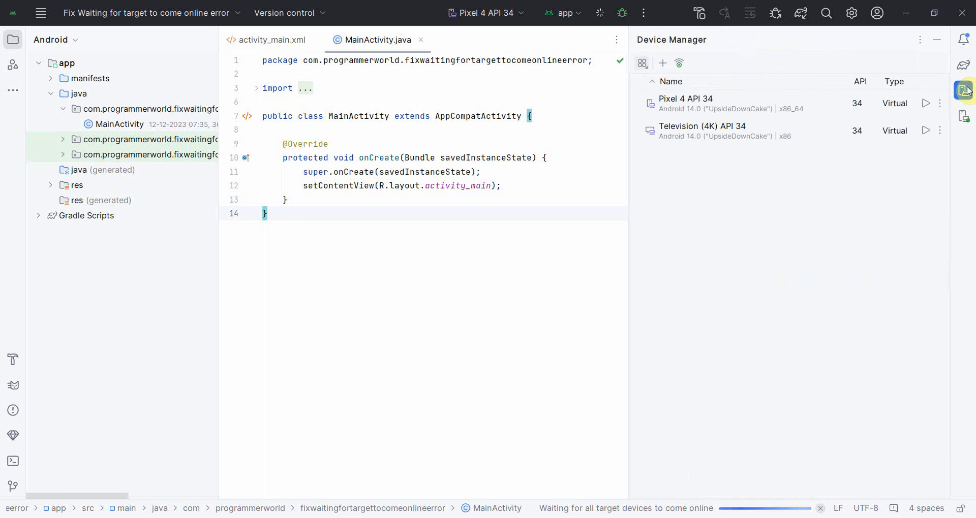
left_click_drag(627, 125, 553, 126)
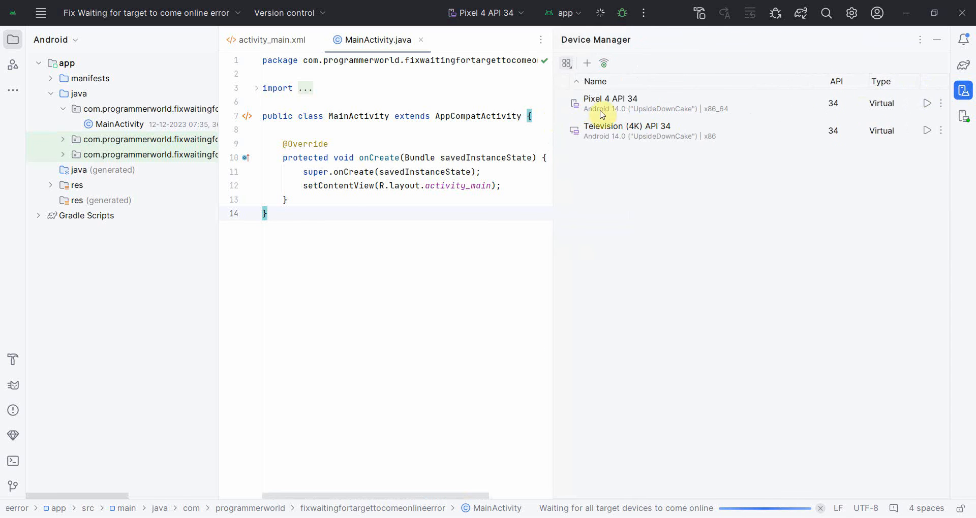
left_click(940, 104)
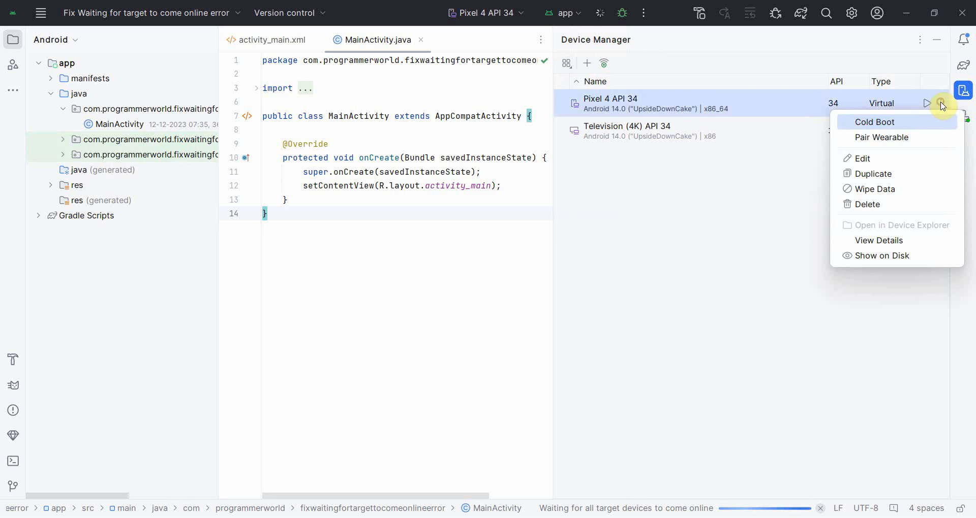
left_click(873, 190)
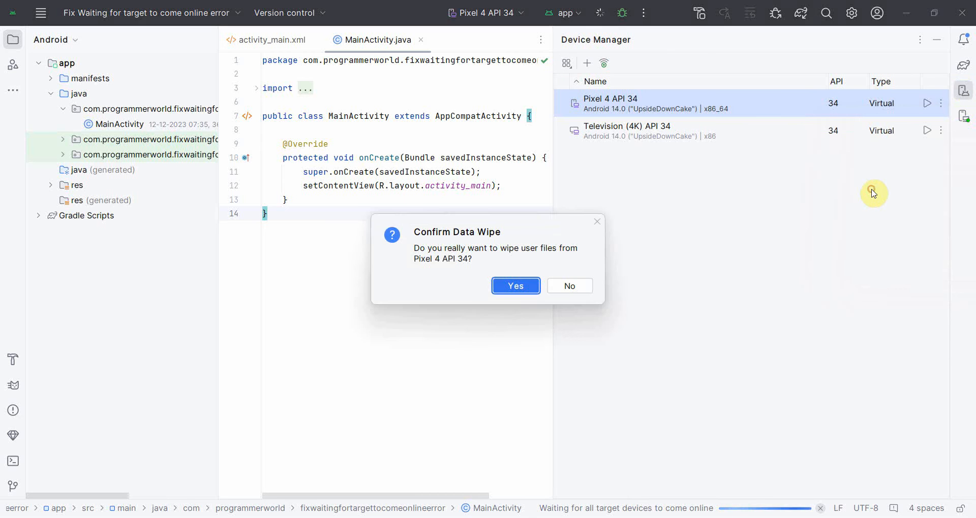
left_click(517, 284)
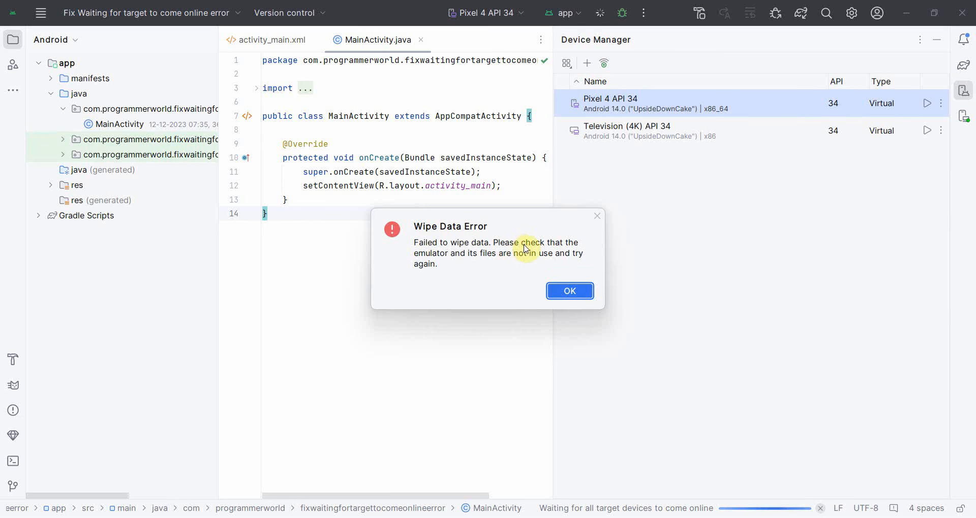
left_click(562, 291)
- Power off the running Pixel 4 API 34 emulator and close its device view
left_click(963, 116)
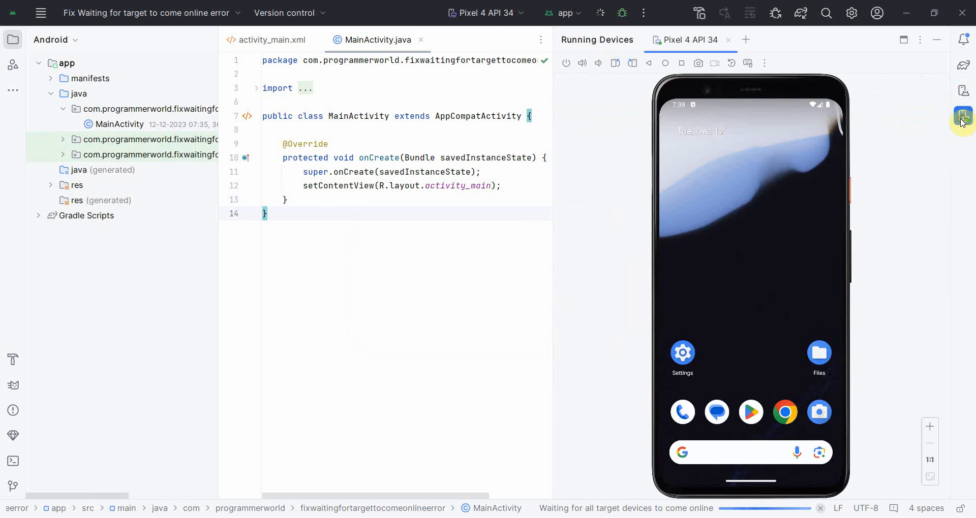
left_click(570, 64)
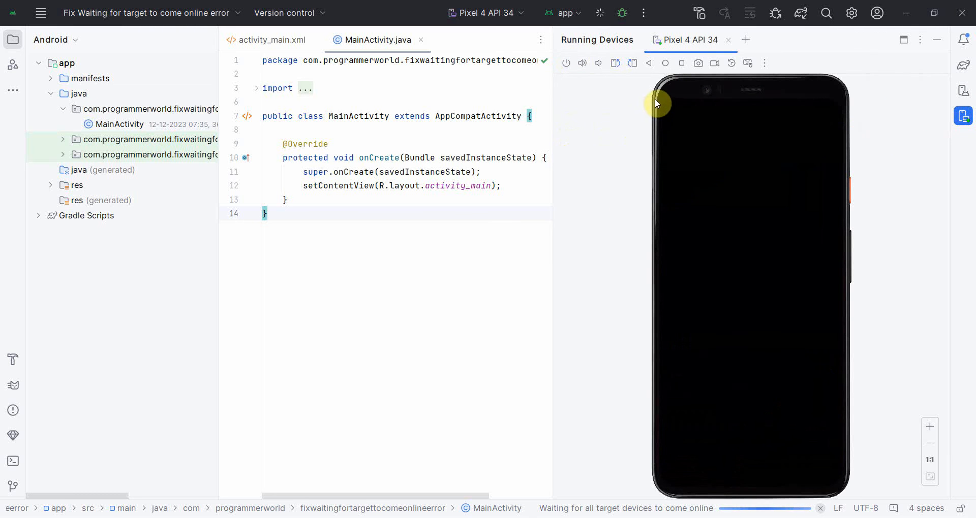
left_click(728, 40)
- Wipe the user data of Pixel 4 API 34 and cancel the background task waiting for target devices
left_click(961, 90)
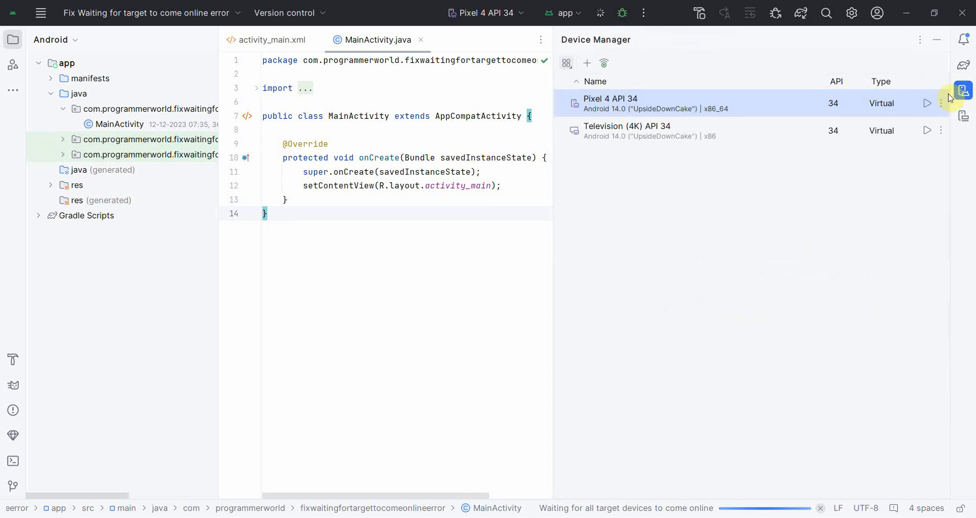
left_click(941, 103)
left_click(881, 196)
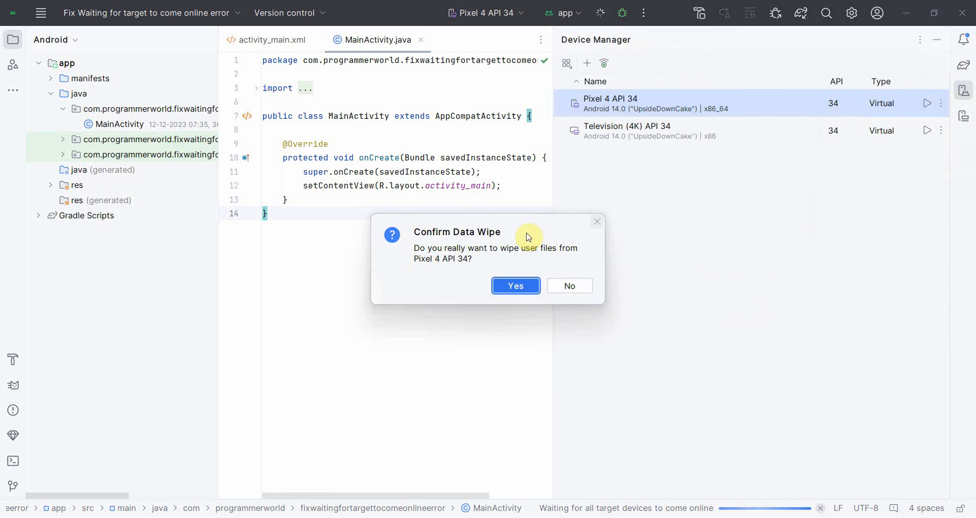
left_click(514, 286)
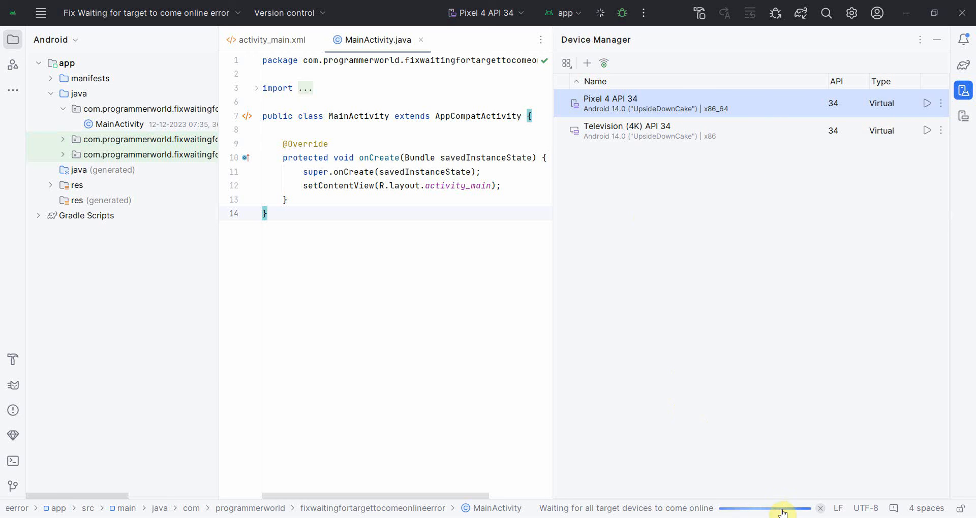
left_click(820, 509)
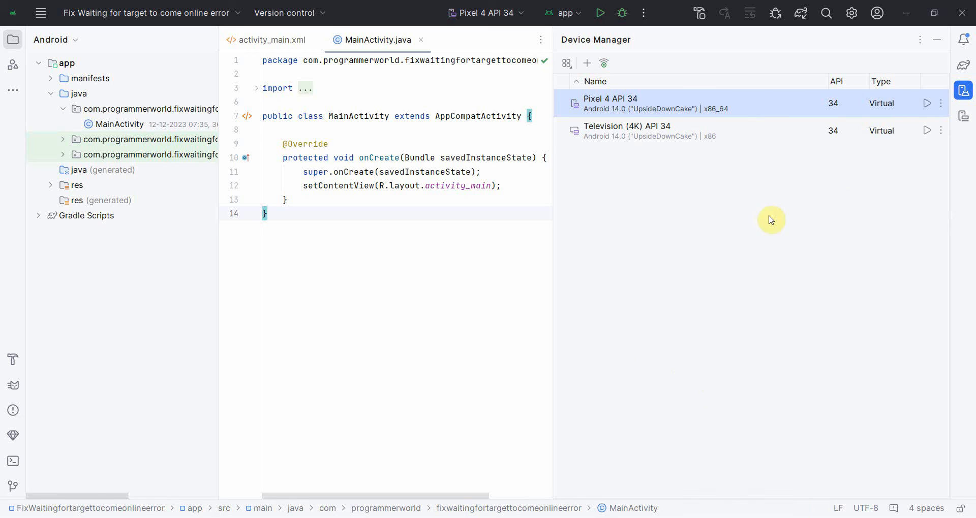
- Wipe the user data of the Pixel 4 API 34 virtual device once more
left_click(941, 104)
left_click(875, 189)
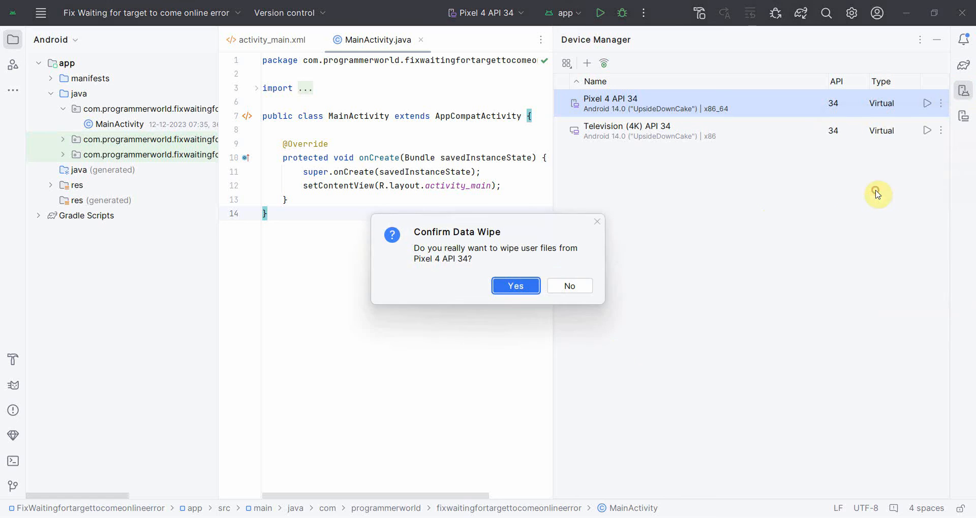
left_click(500, 287)
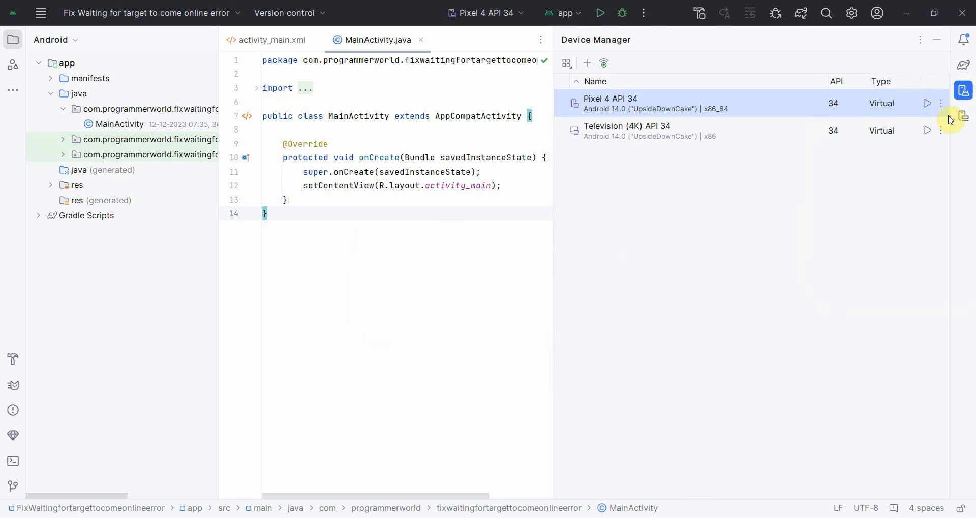
- Run the app on Pixel 4 API 34 with the emulator shown, and rerun it, hiding the run output each time
left_click(600, 12)
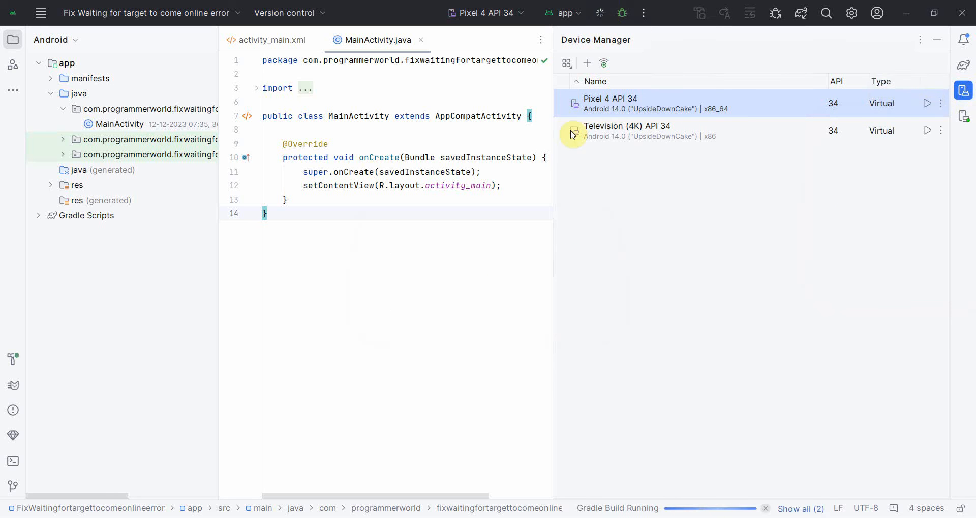
left_click(963, 116)
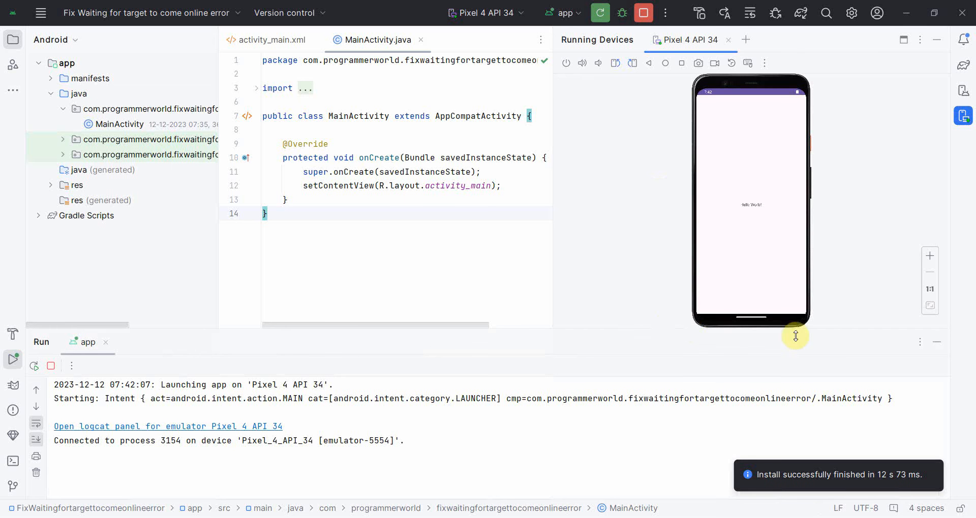
left_click(942, 343)
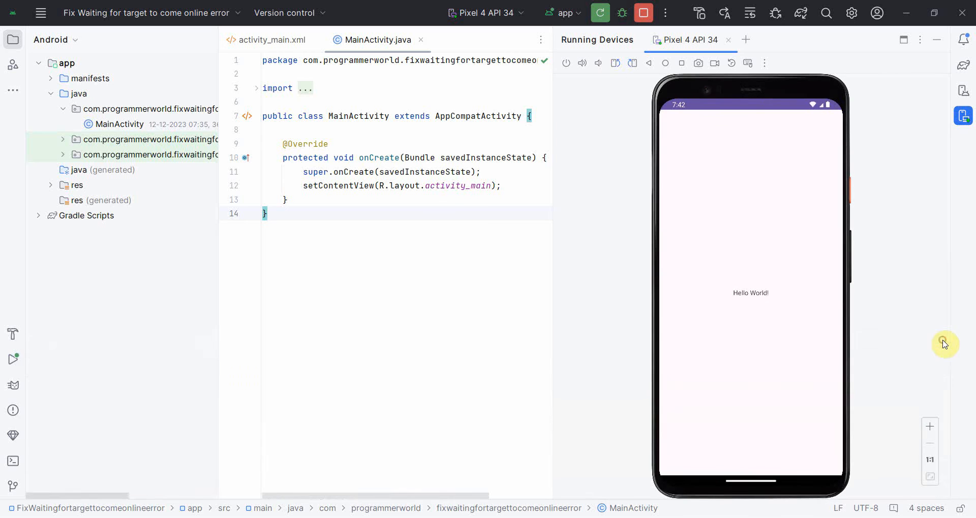
left_click(605, 14)
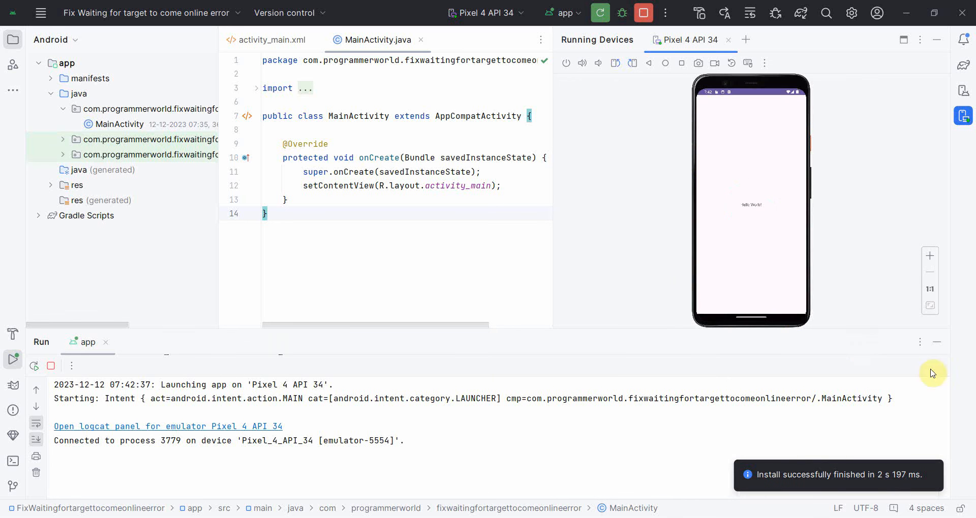
left_click(938, 346)
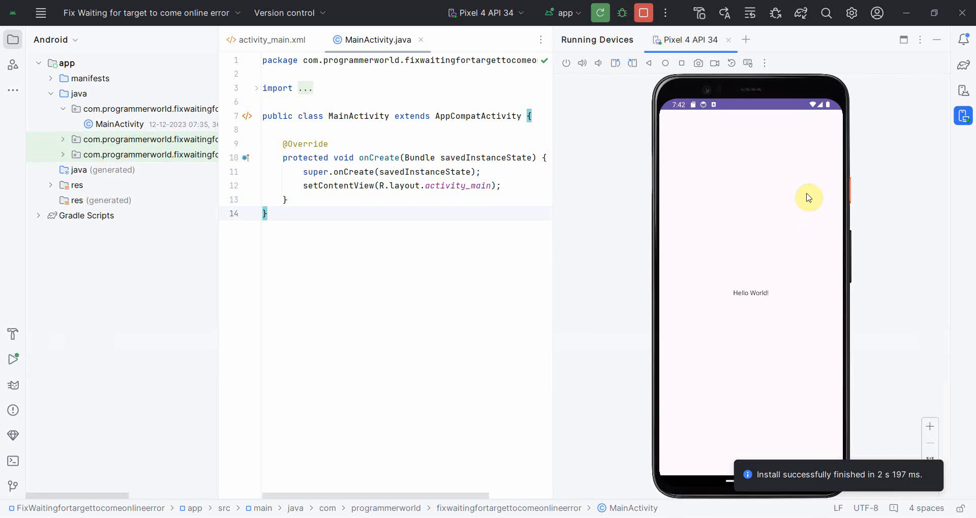
- Show the available actions for Pixel 4 API 34 in the device manager
left_click(964, 92)
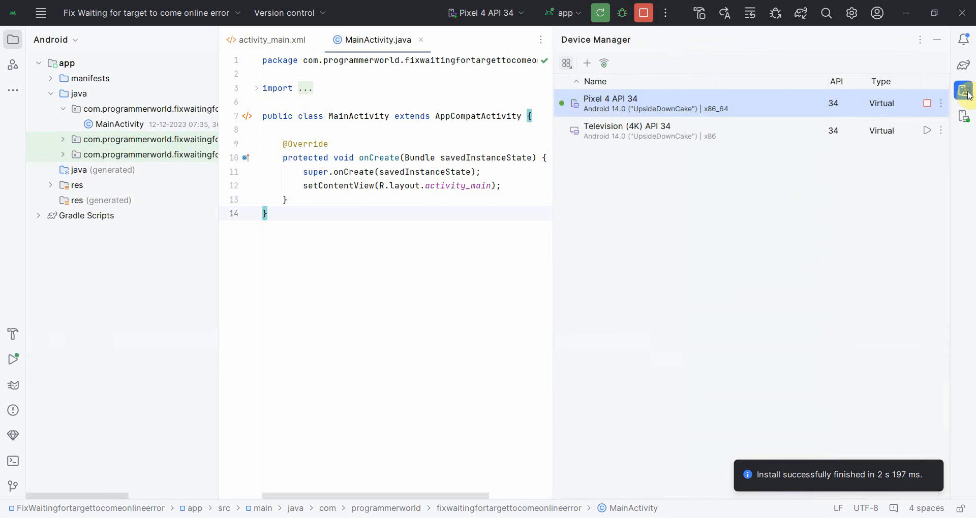
left_click(941, 103)
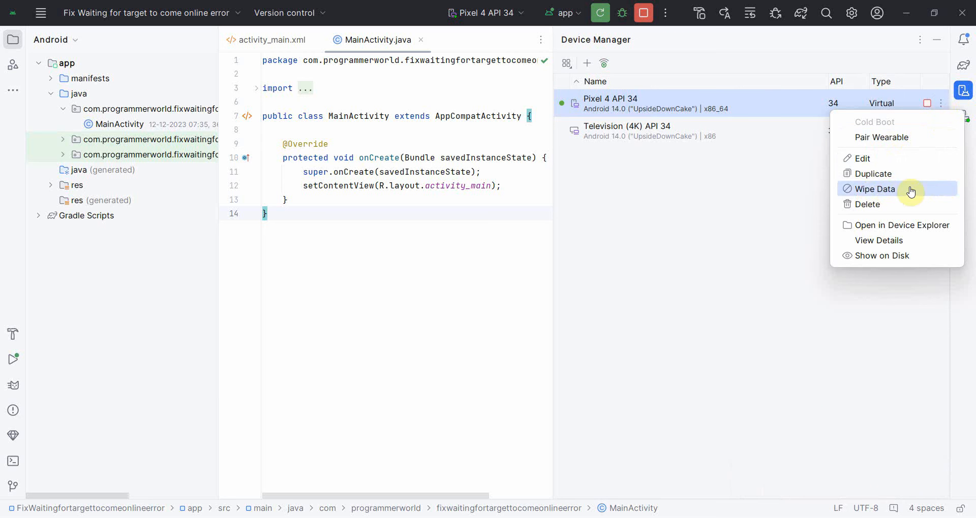